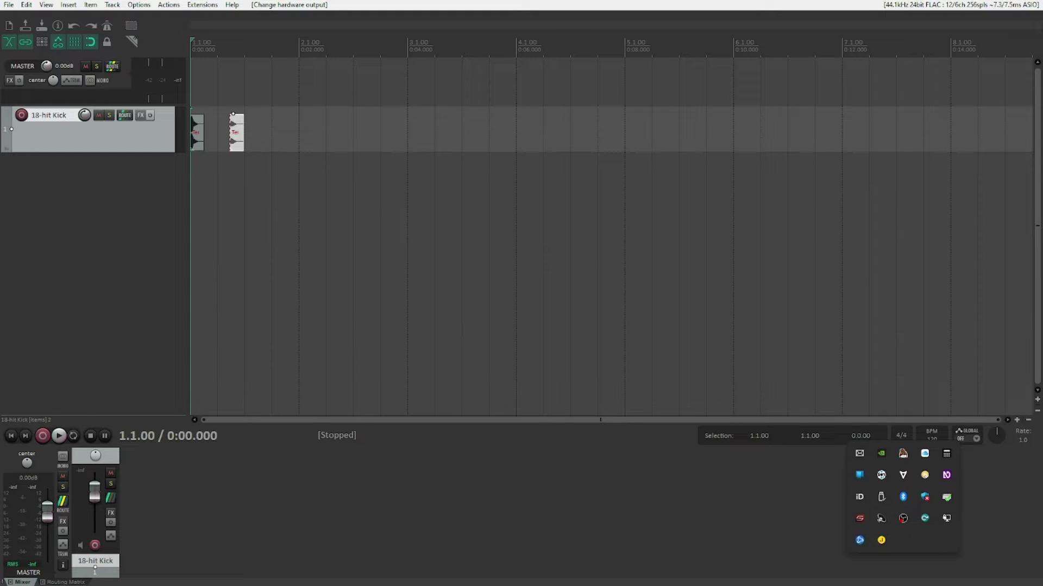
# Play the first kick item, then the second kick item from its start at 0:00.730.
pyautogui.click(194, 114)
pyautogui.press('space')
pyautogui.press('space')
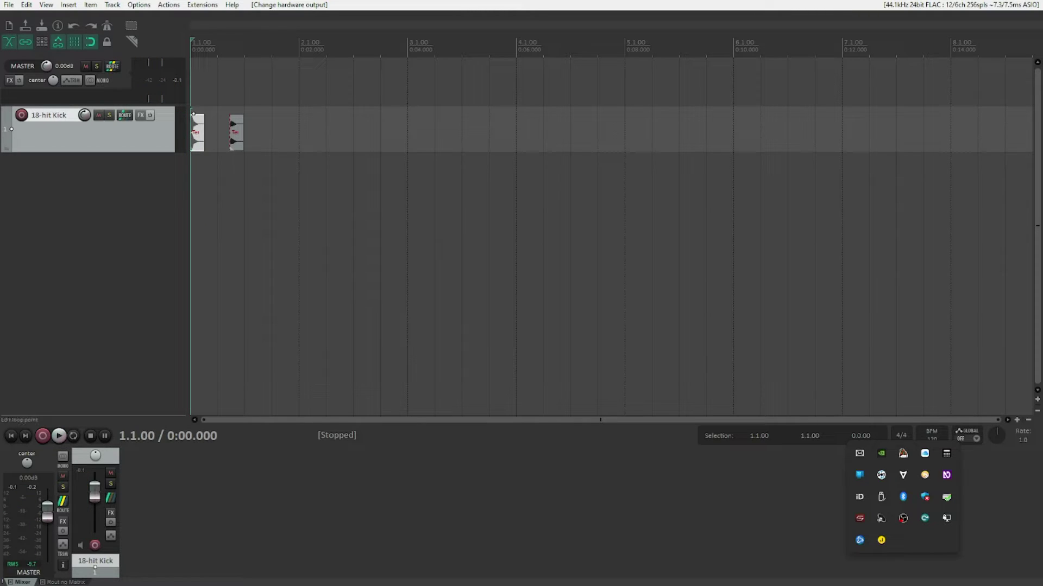
pyautogui.click(233, 113)
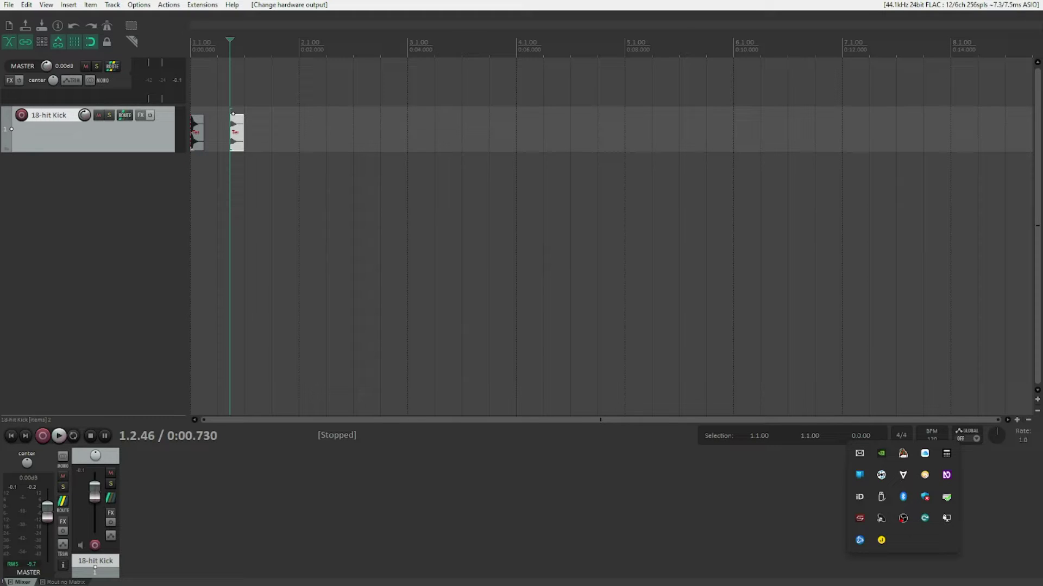
pyautogui.press('space')
pyautogui.press('space')
pyautogui.press('space')
pyautogui.press('space')
# Use the keyboard to reach Extensions > ReaPack > Browse packages... in the menus.
pyautogui.hotkey('alt', 'x')
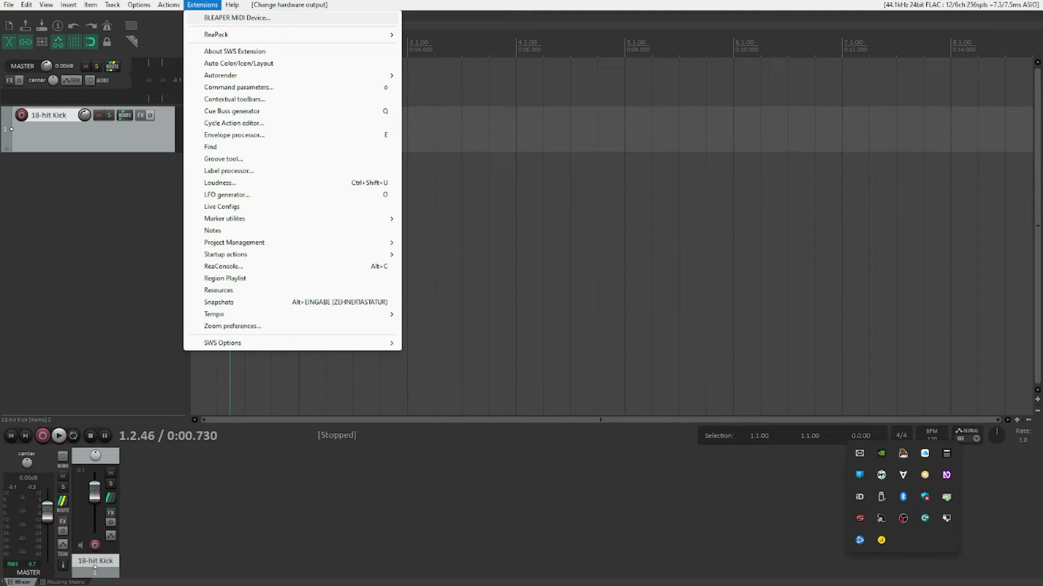
pyautogui.press('Escape')
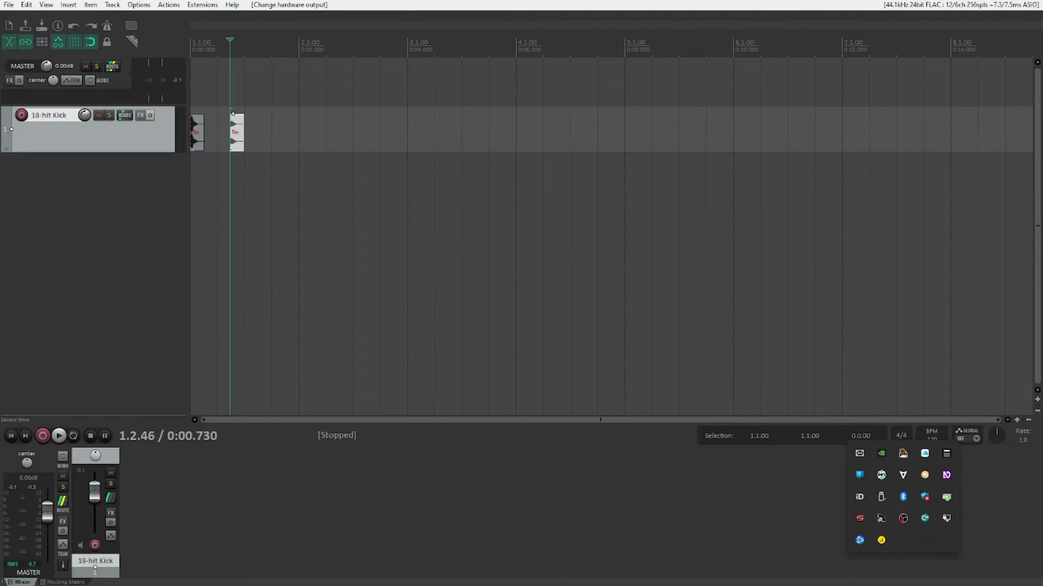
pyautogui.press('alt')
pyautogui.press('Right')
pyautogui.press('Right')
pyautogui.press('Right')
pyautogui.press('Right')
pyautogui.press('Right')
pyautogui.press('Right')
pyautogui.press('Right')
pyautogui.press('Right')
pyautogui.press('Return')
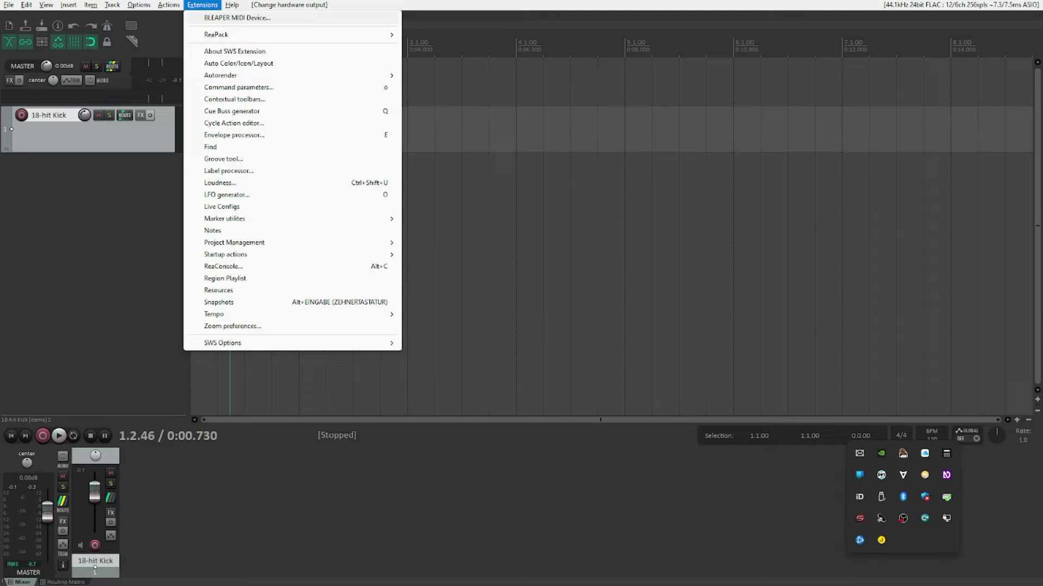
pyautogui.press('Down')
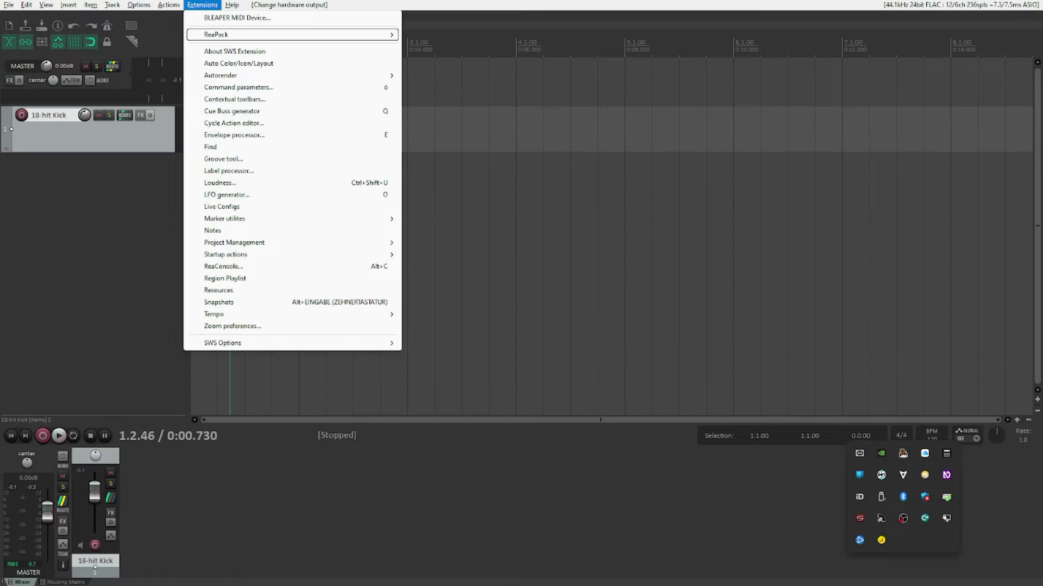
pyautogui.press('Right')
pyautogui.press('Down')
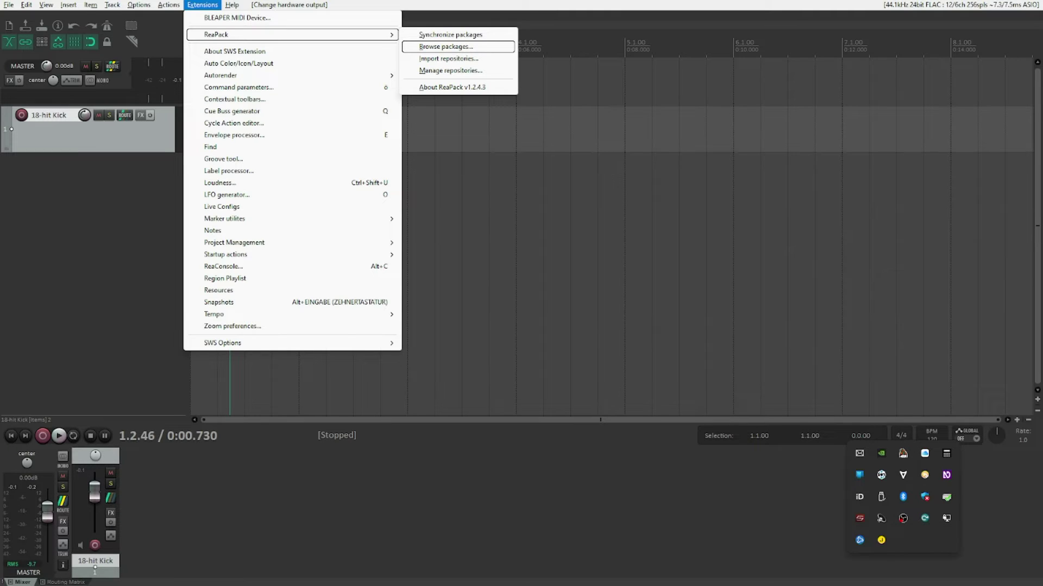
# Open the ReaPack package browser, filter it by 'drum modo', and select the RS5k MIDI-items converter package.
pyautogui.press('Return')
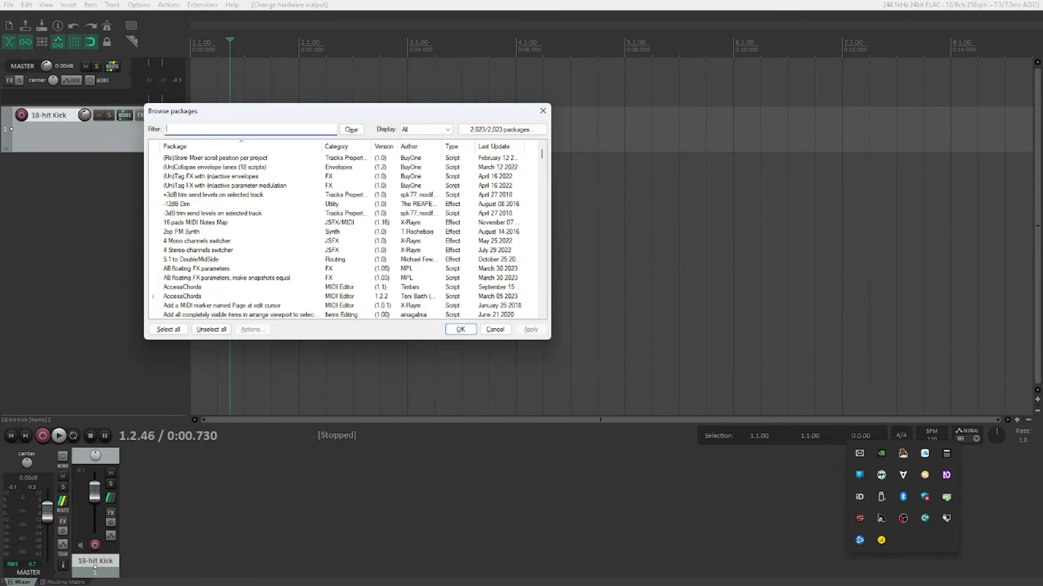
pyautogui.write('drum')
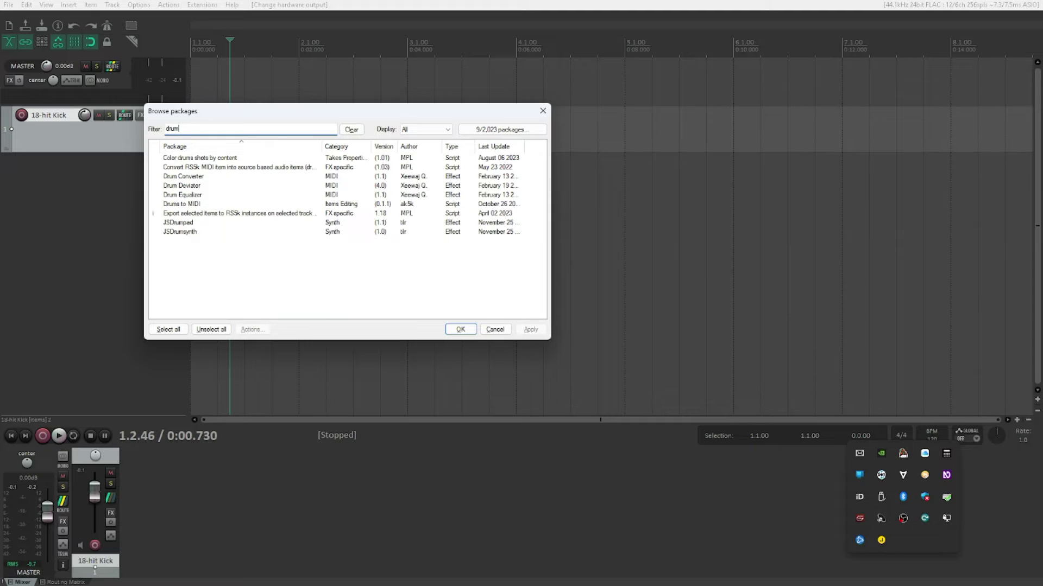
pyautogui.write(' modo')
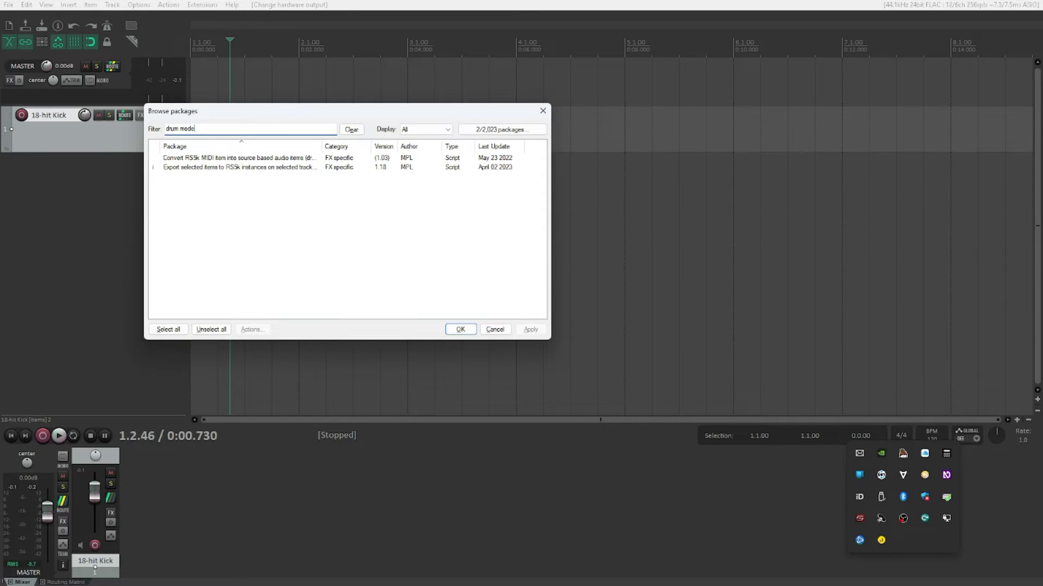
pyautogui.press('Tab')
pyautogui.press('Tab')
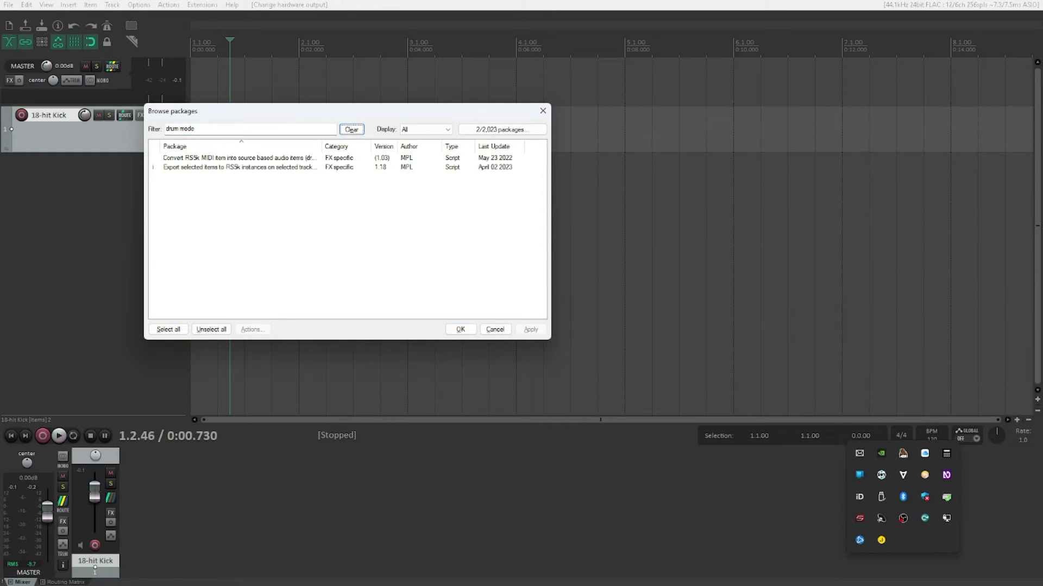
pyautogui.press('Tab')
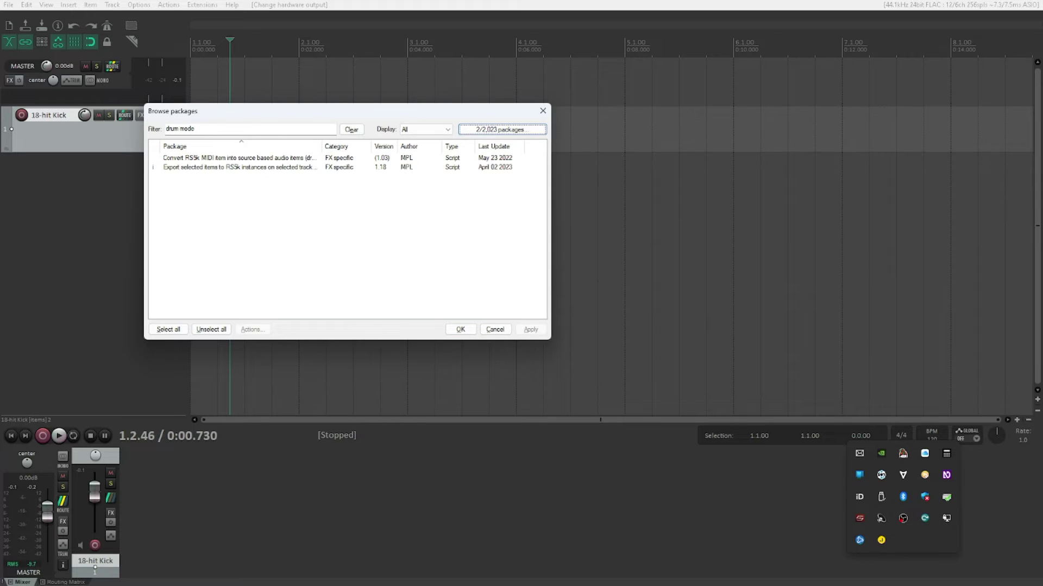
pyautogui.press('Tab')
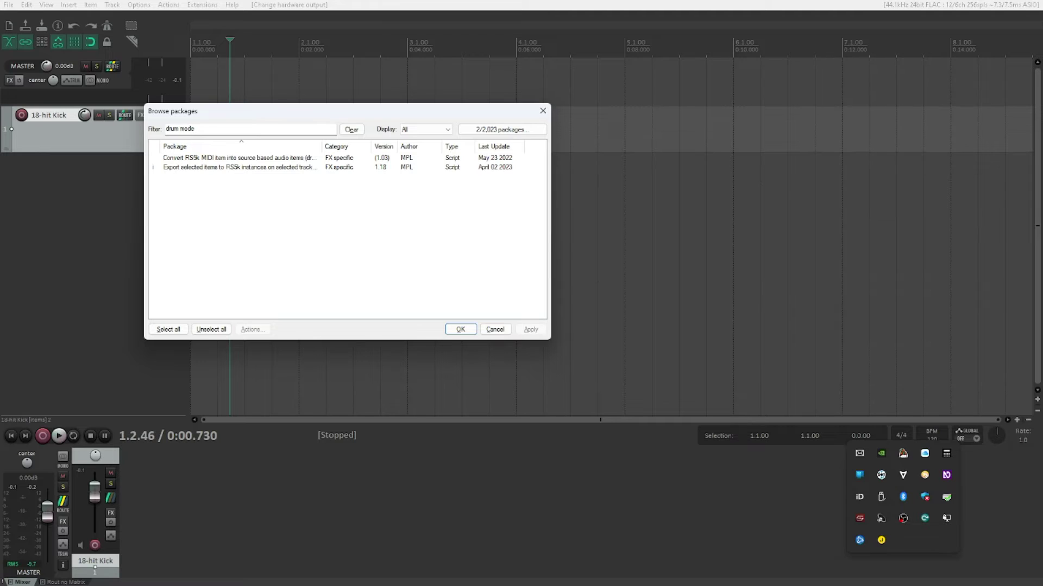
pyautogui.click(239, 157)
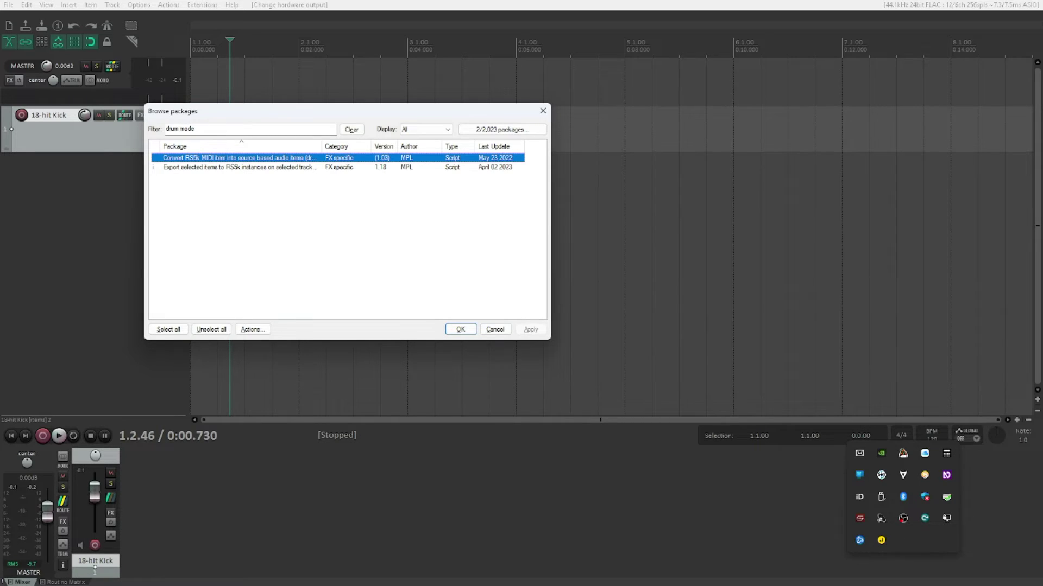
# Select MPL's 'Export selected items to RS5k instances' package in the browser list.
pyautogui.click(239, 167)
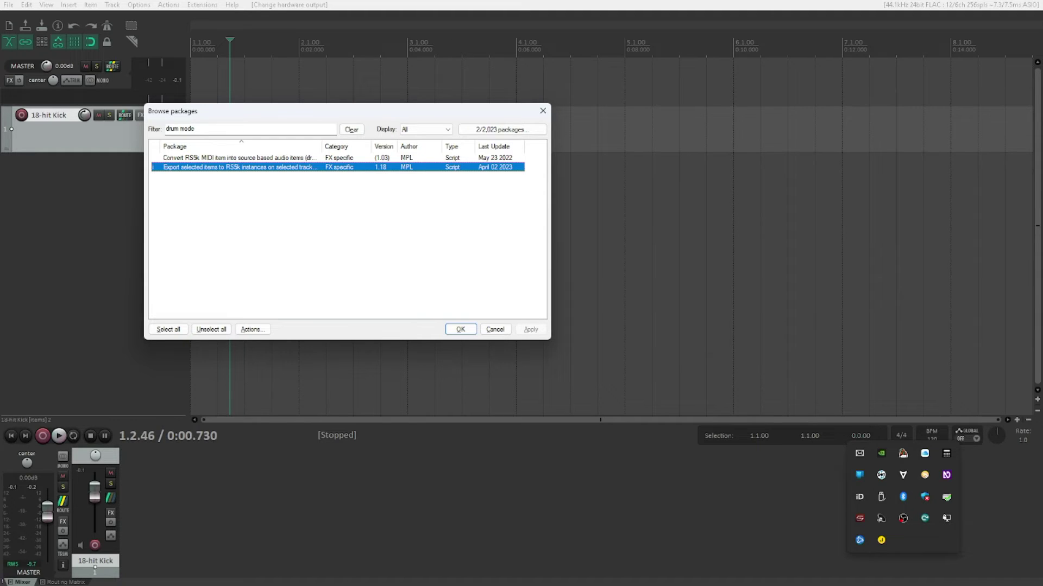
pyautogui.press('Tab')
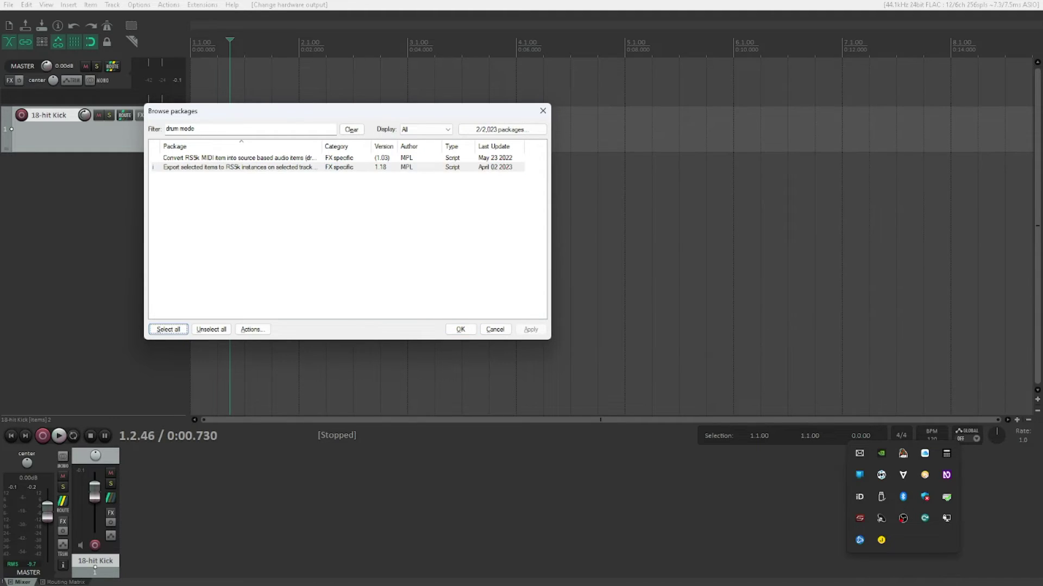
pyautogui.press('Tab')
pyautogui.press('Tab')
pyautogui.press('space')
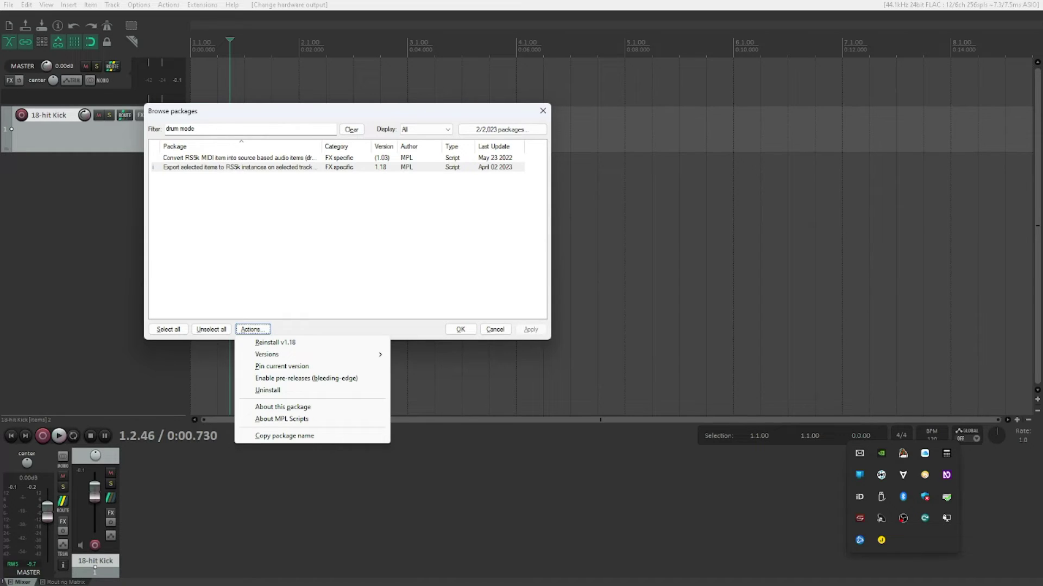
pyautogui.press('Down')
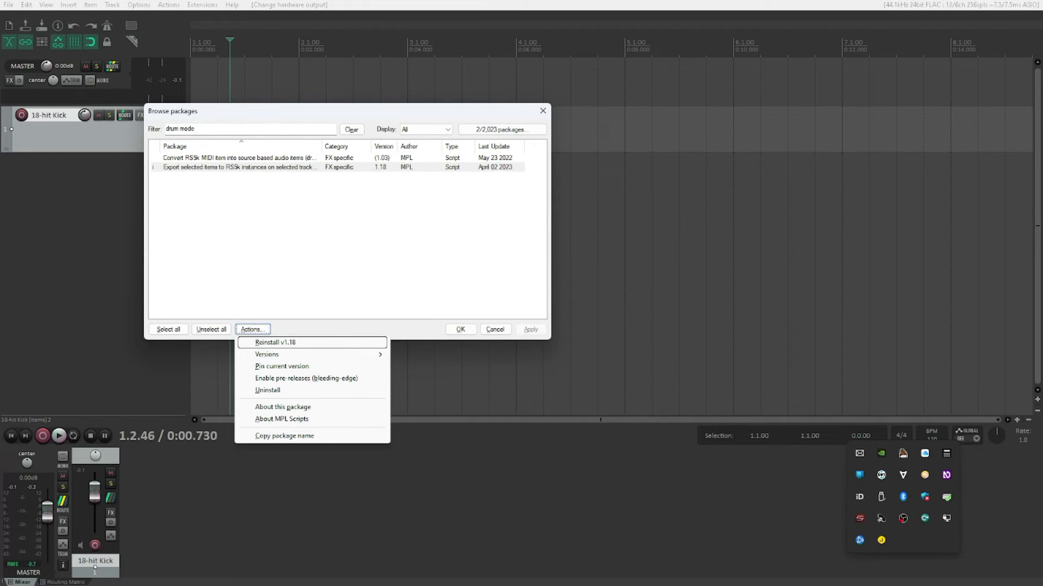
pyautogui.press('Escape')
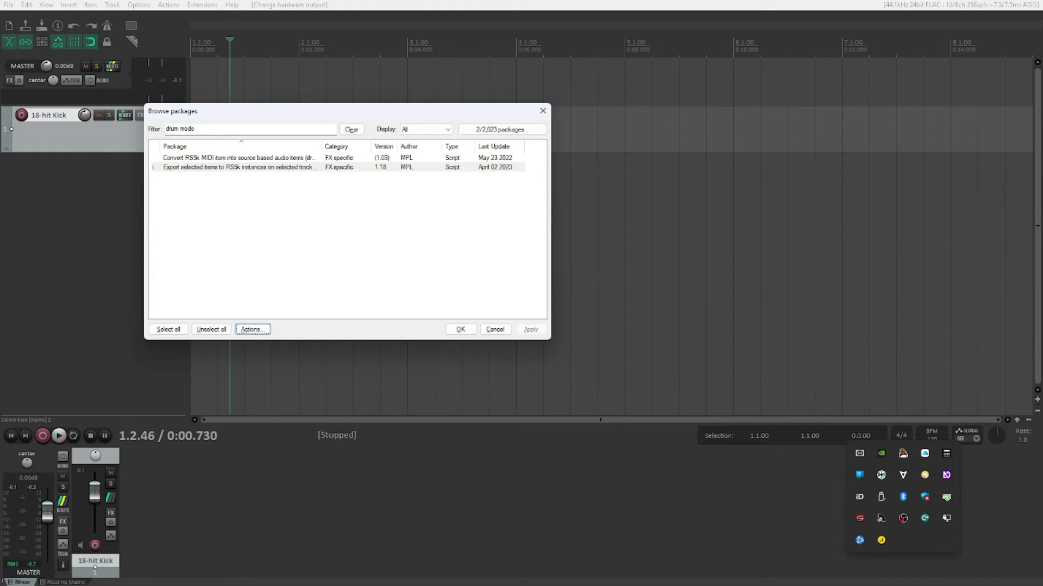
# Filter the package browser by 'various_function' and select MPL's Various_functions package (v3.64).
pyautogui.press('Tab')
pyautogui.press('Tab')
pyautogui.press('Tab')
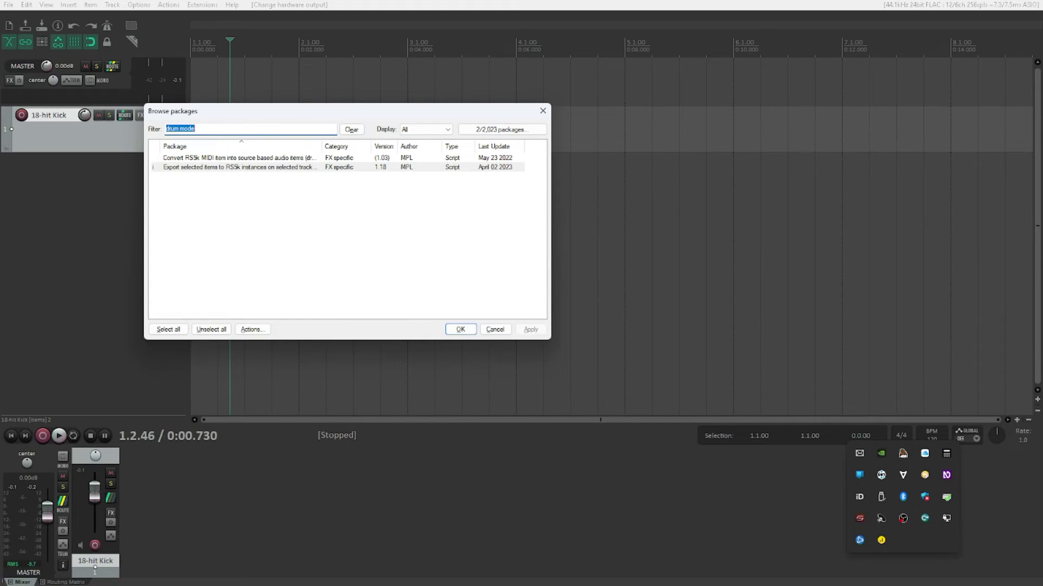
pyautogui.write('vari')
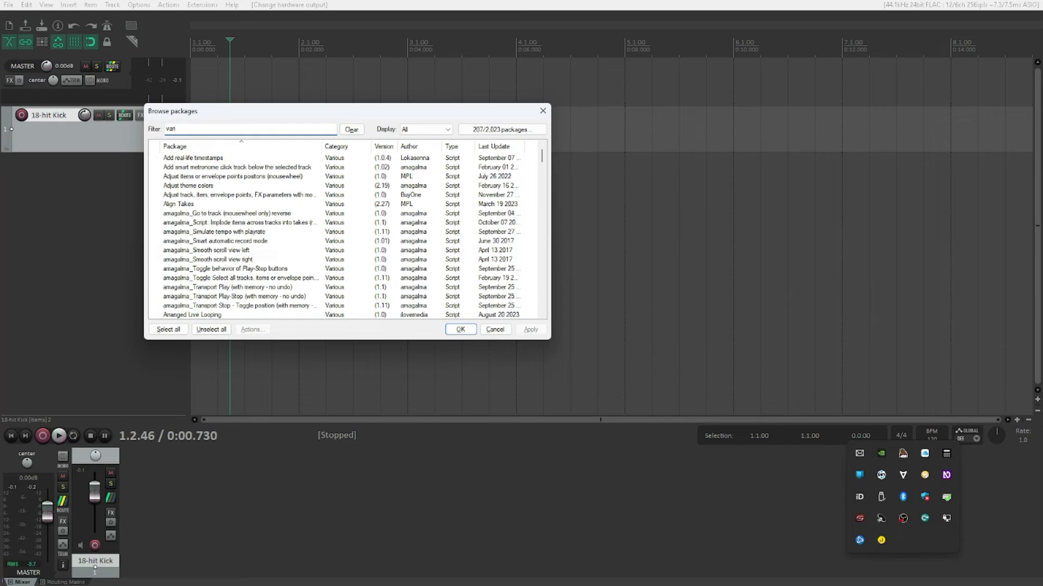
pyautogui.write('ous_f')
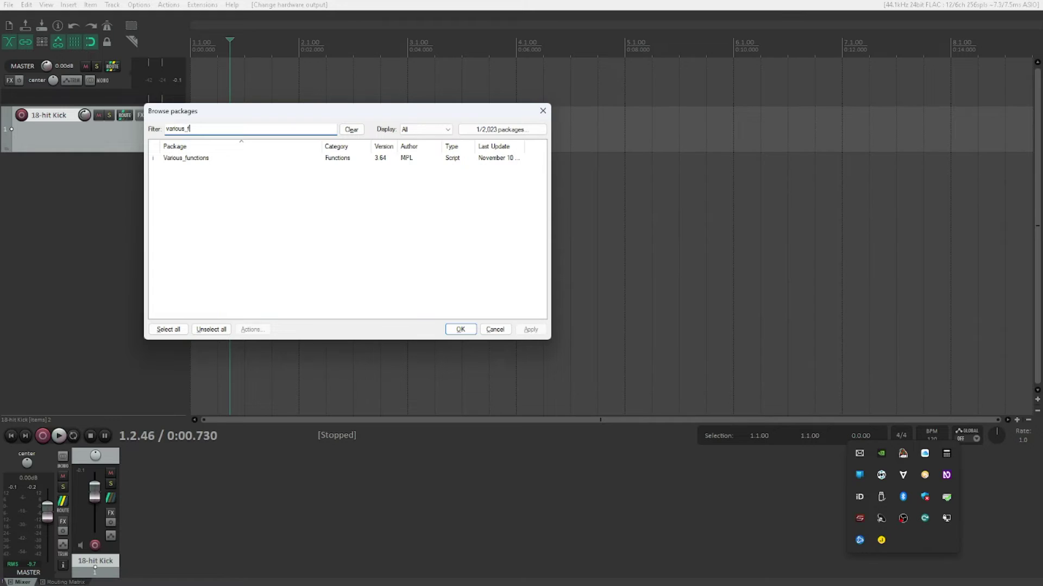
pyautogui.write('unction')
pyautogui.press('Tab')
pyautogui.press('Tab')
pyautogui.press('Tab')
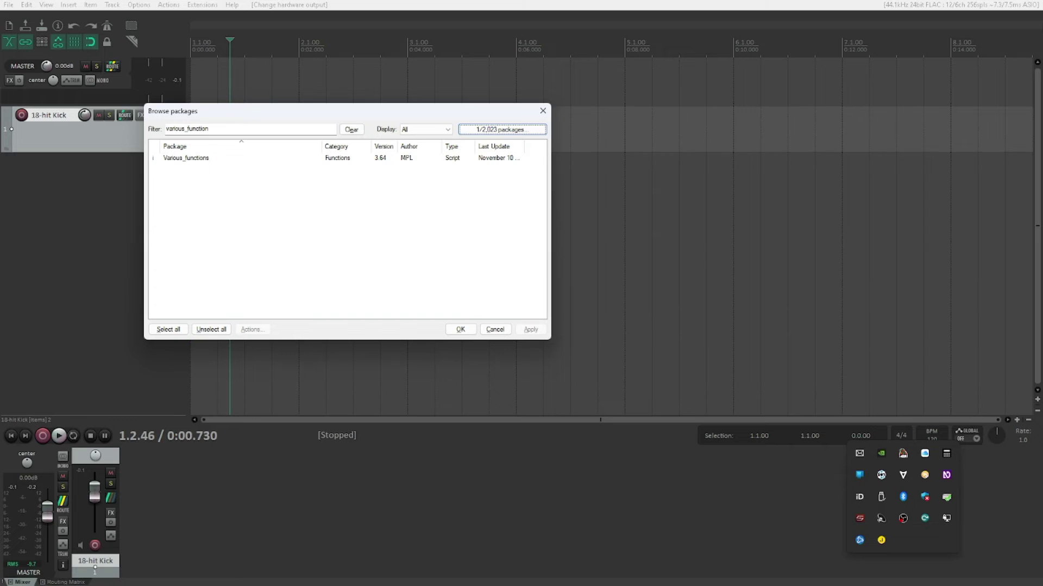
pyautogui.press('Tab')
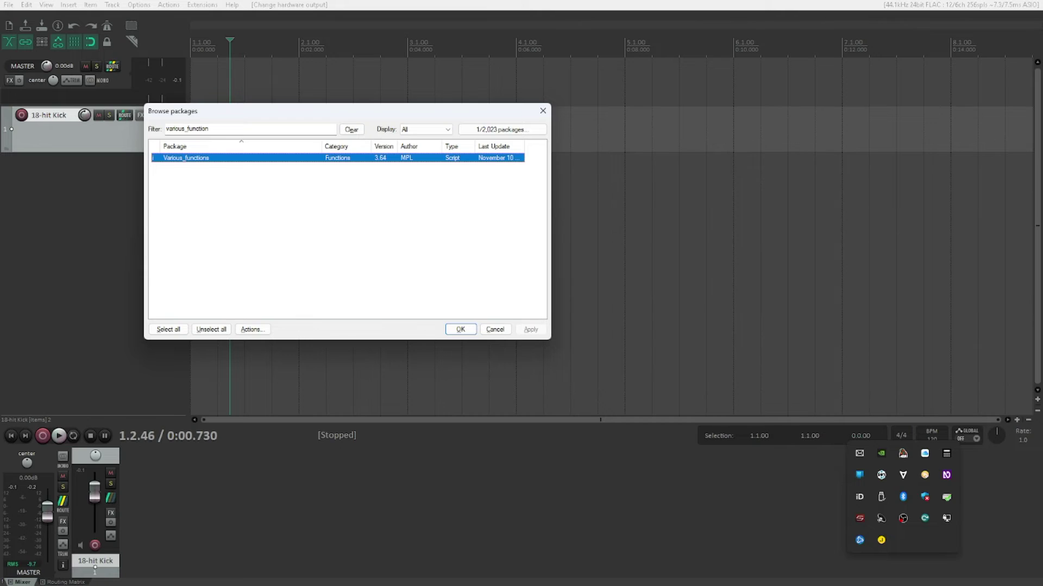
# Look at the Various_functions package actions, skip reinstalling 3.64, and close the browser with OK.
pyautogui.press('Tab')
pyautogui.press('Tab')
pyautogui.press('Tab')
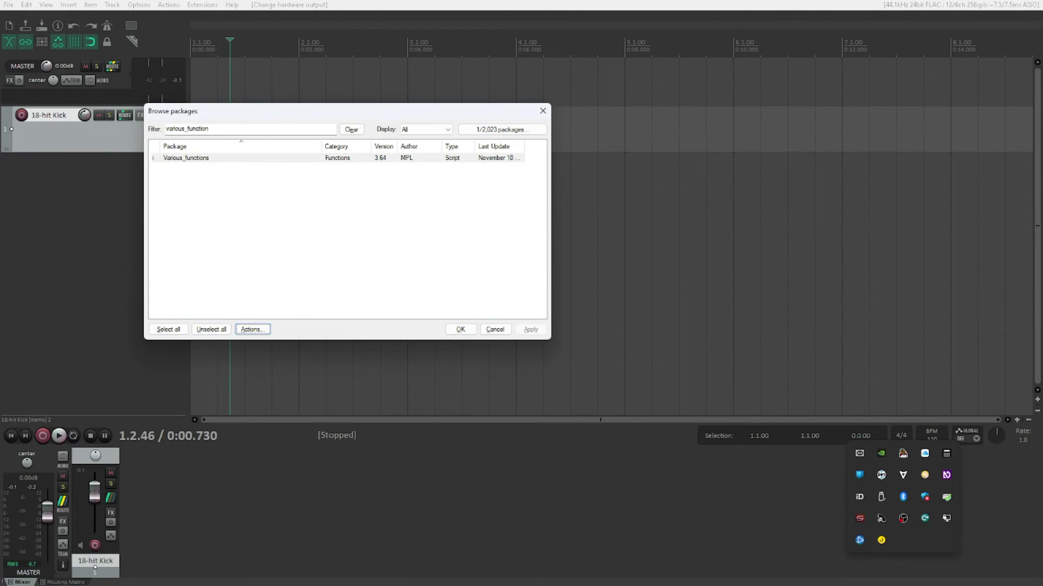
pyautogui.press('Return')
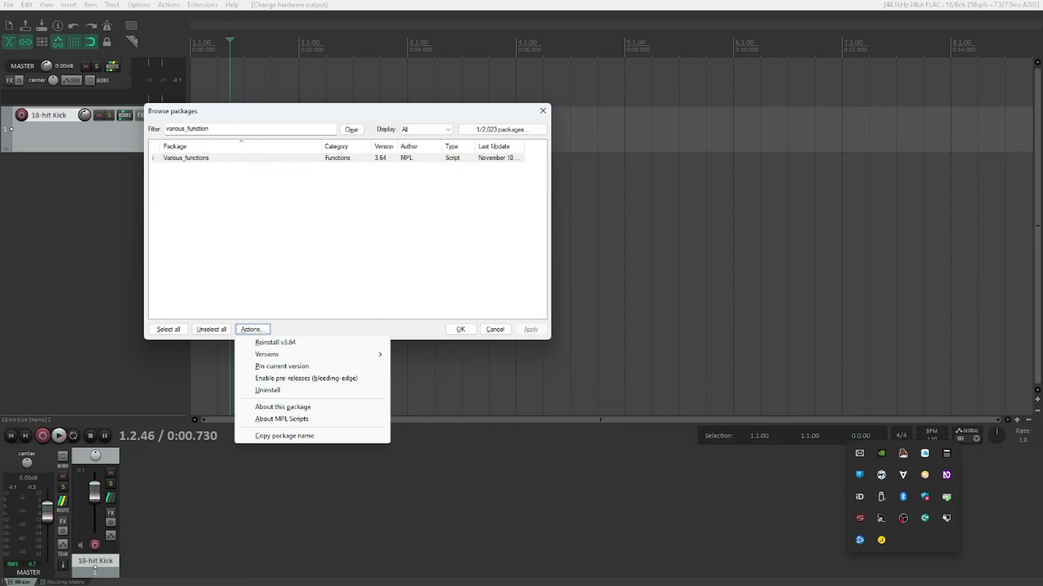
pyautogui.press('Down')
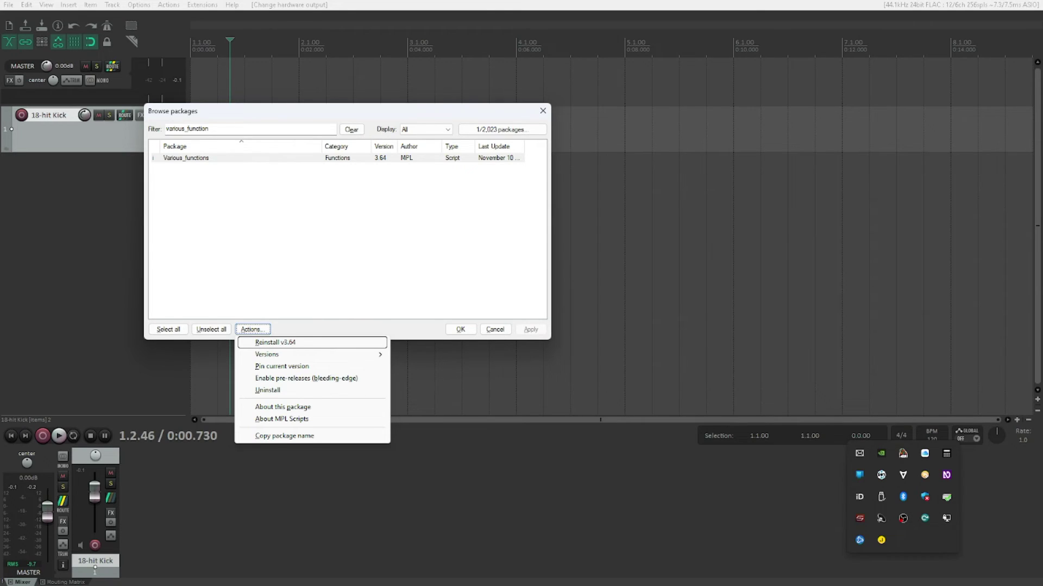
pyautogui.press('Escape')
pyautogui.press('Tab')
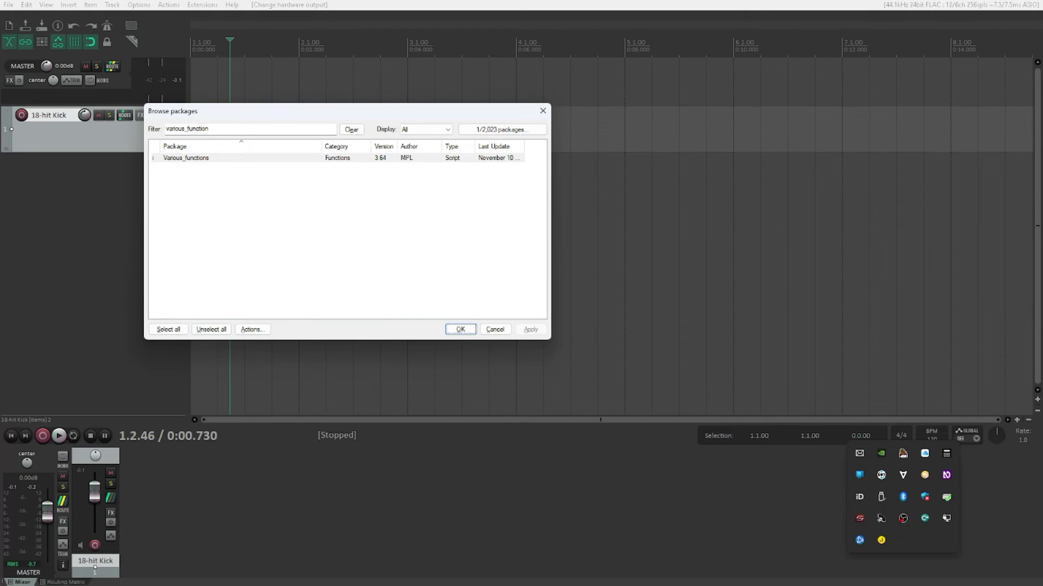
pyautogui.press('Return')
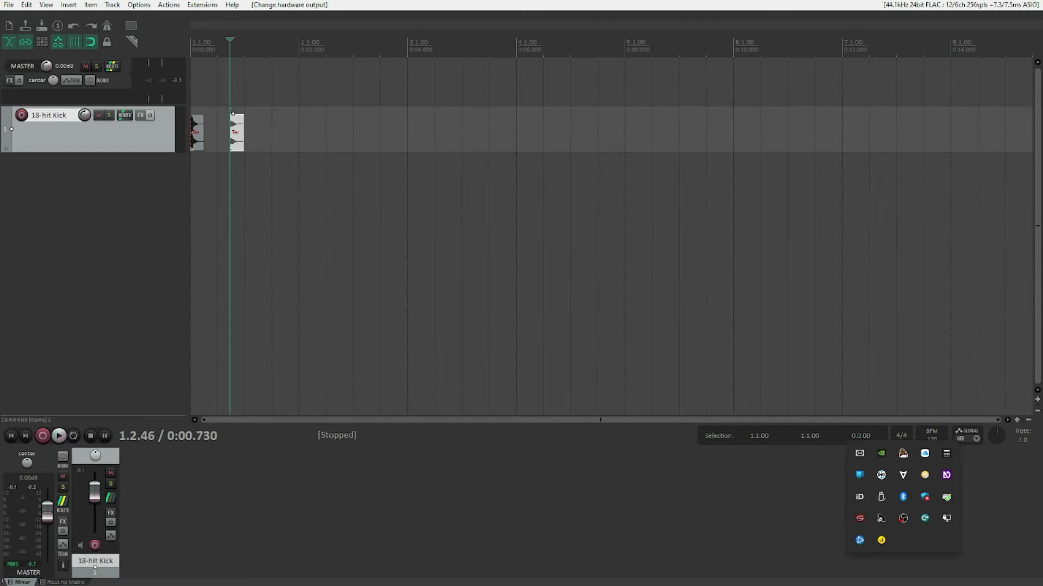
# Select the kick items, place the edit cursor beside the second one, and open the Actions list.
pyautogui.click(194, 115)
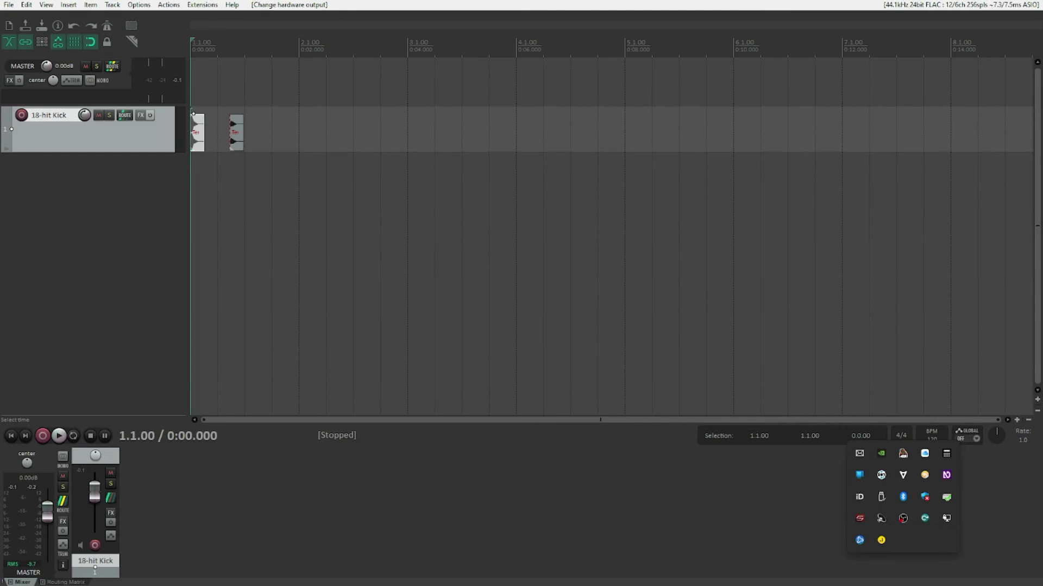
pyautogui.click(233, 113)
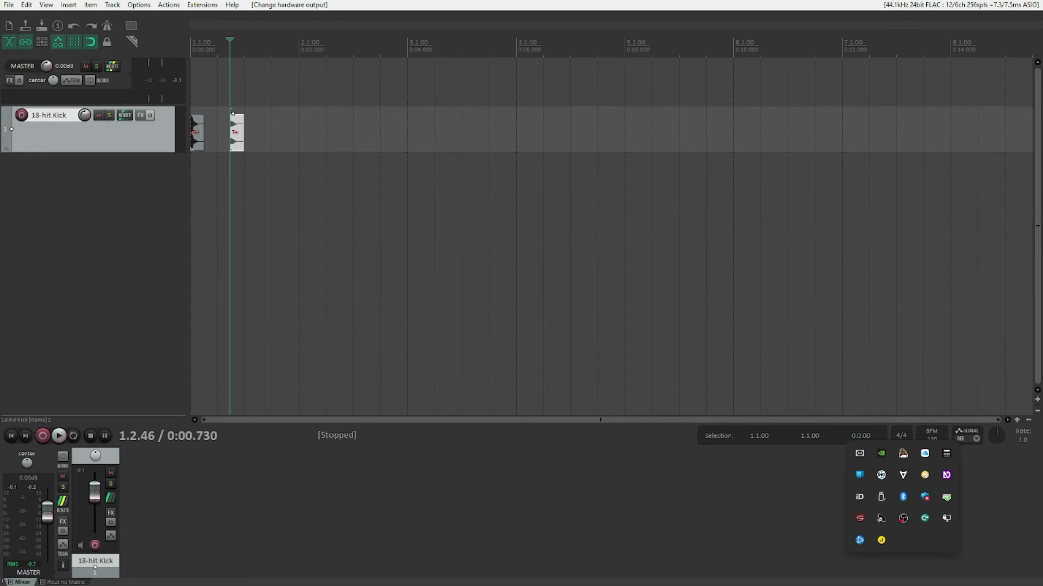
pyautogui.click(197, 131)
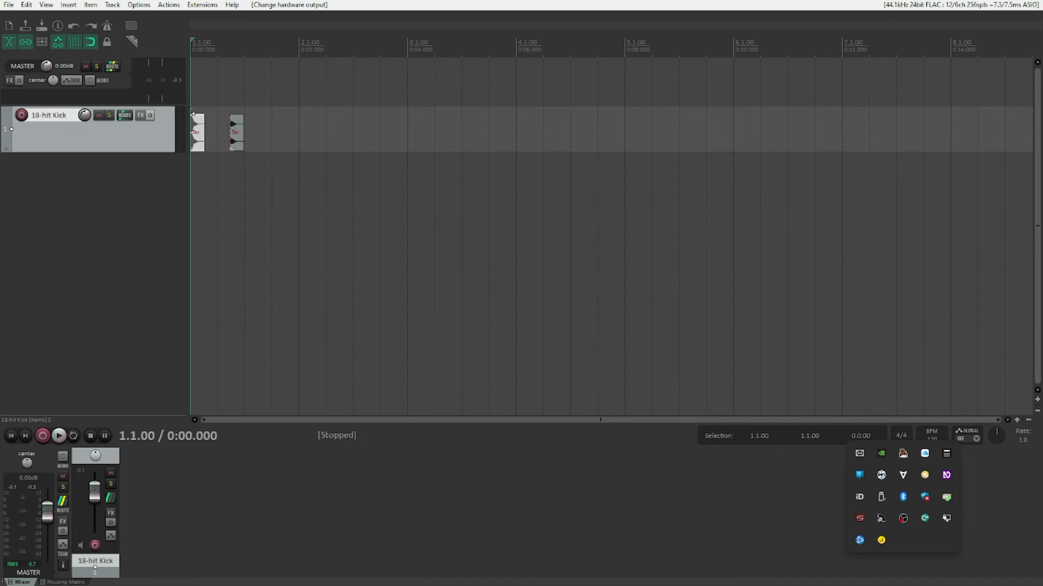
pyautogui.click(230, 39)
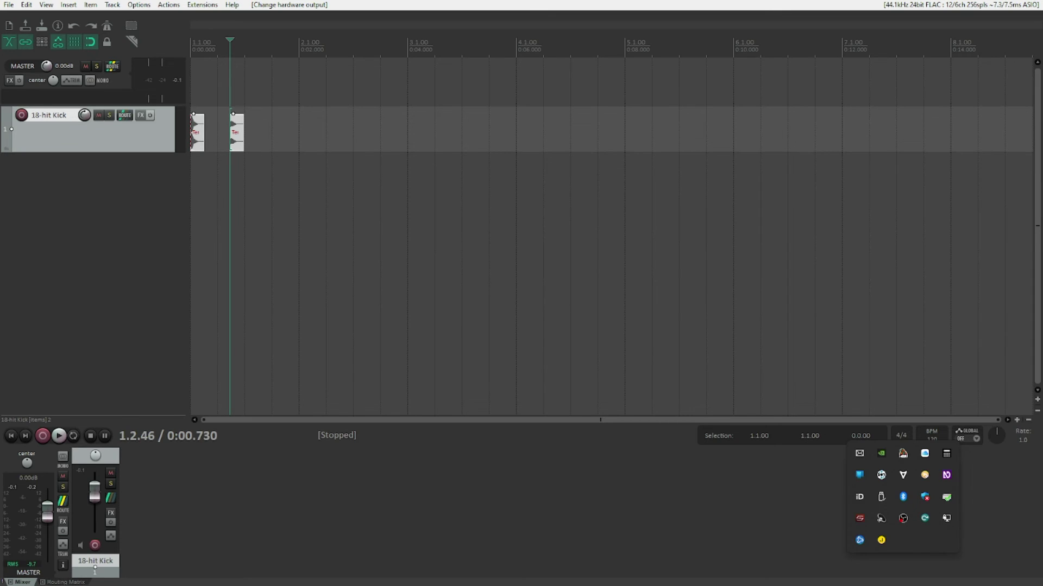
pyautogui.press('?')
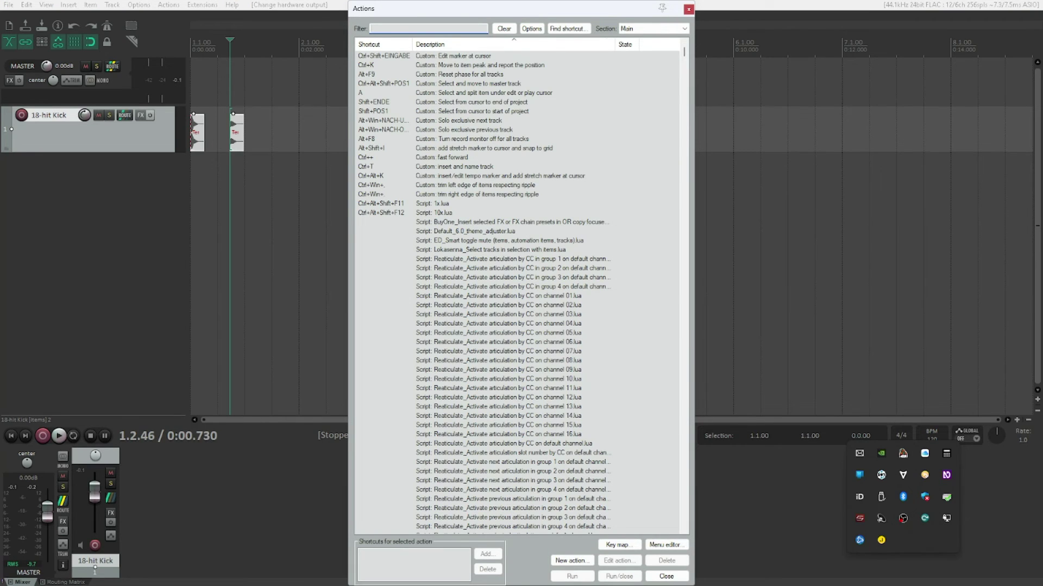
# Run the mpl 'Export selected items to RS5k instances' script, found via 'drum mode', with base pitch 60.
pyautogui.write('drum mod')
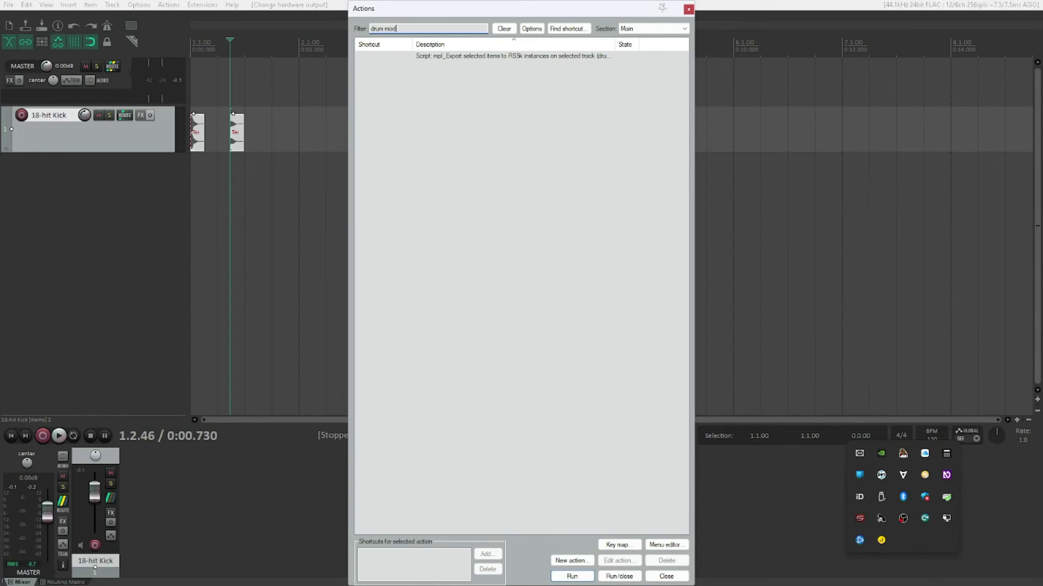
pyautogui.write('e')
pyautogui.click(513, 55)
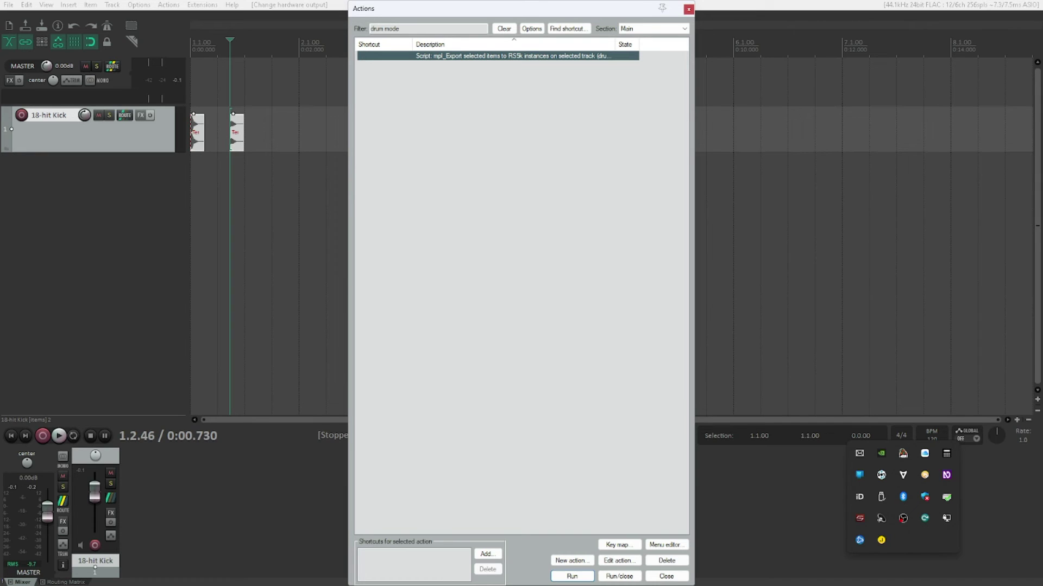
pyautogui.press('Return')
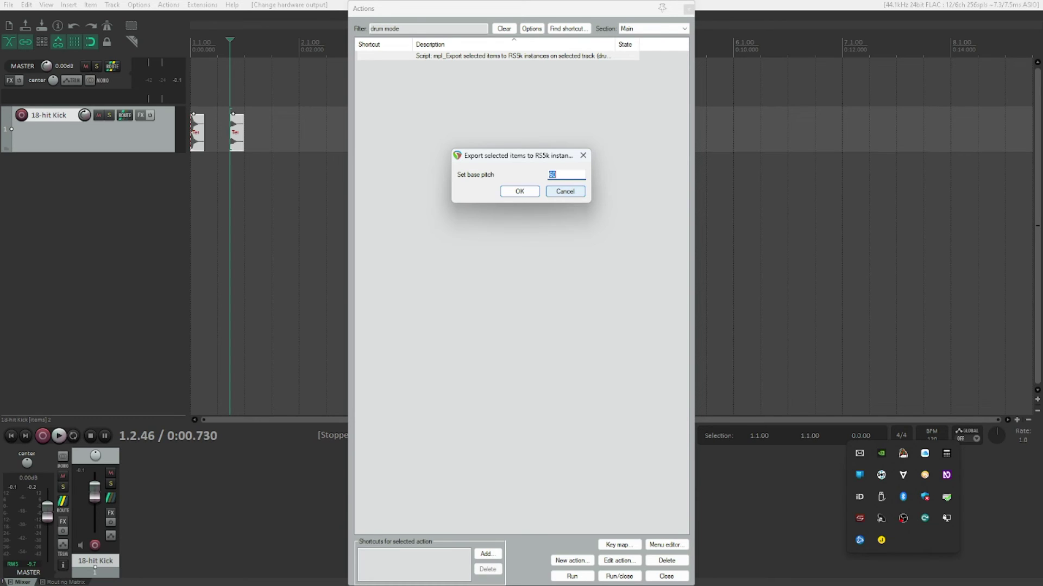
pyautogui.press('Return')
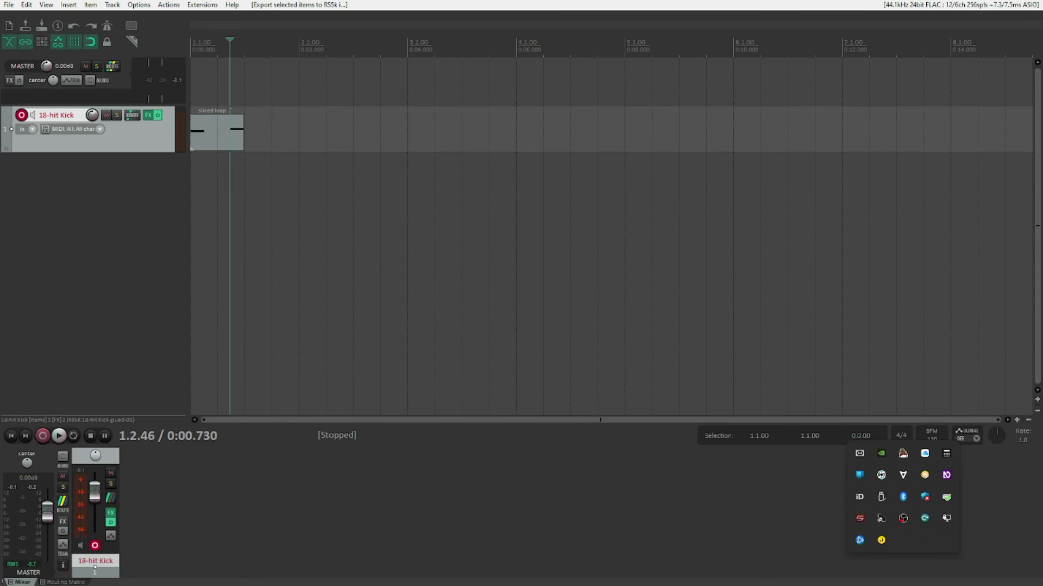
# Delete the sliced loop MIDI item from the 18-hit Kick track.
pyautogui.click(191, 147)
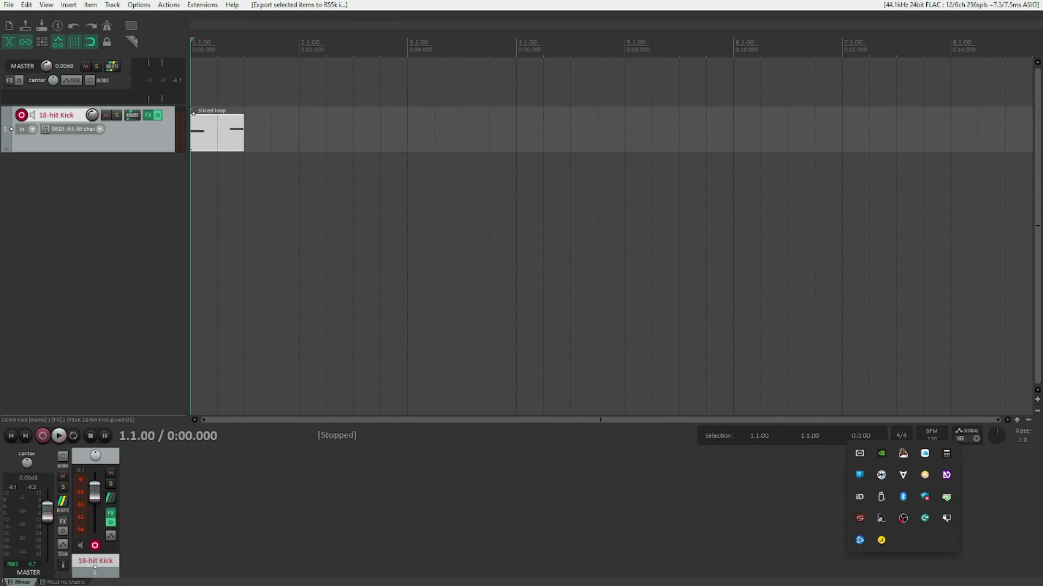
pyautogui.press('Delete')
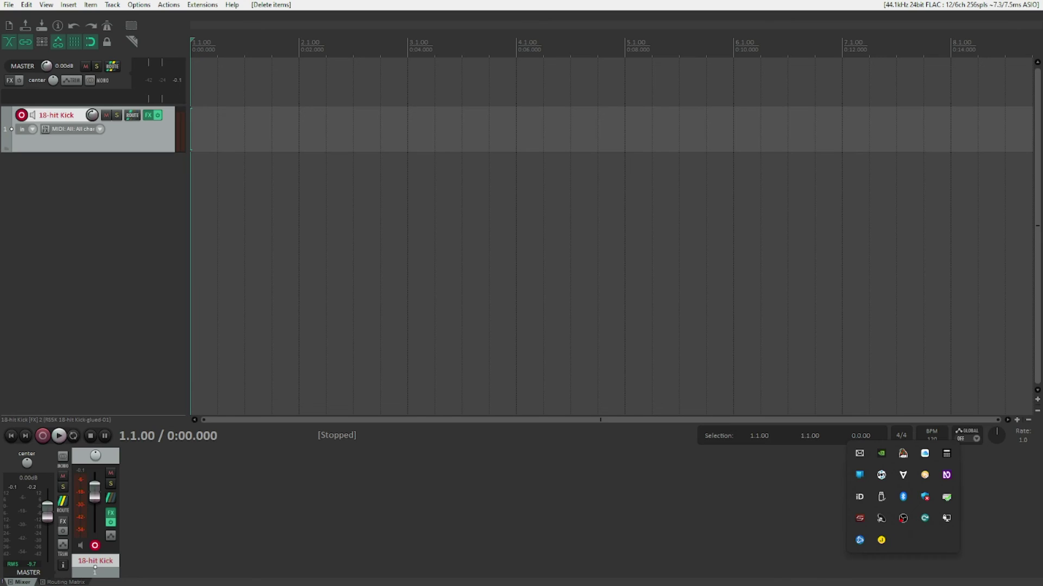
# Open the virtual MIDI keyboard with Alt+B and play the kick samples on C4 and C#4.
pyautogui.hotkey('alt', 'b')
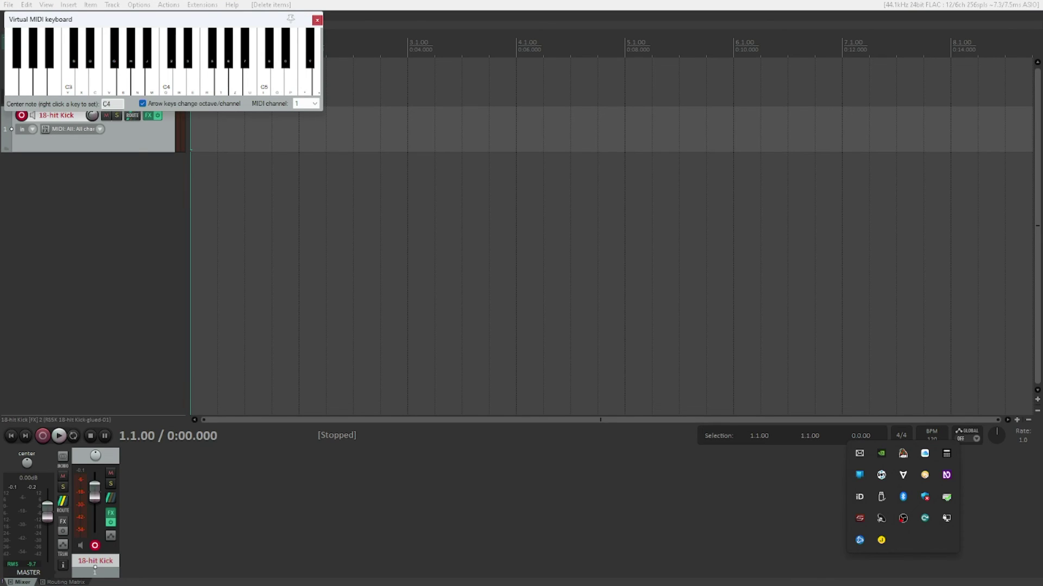
pyautogui.press('q')
pyautogui.press('q')
pyautogui.press('q')
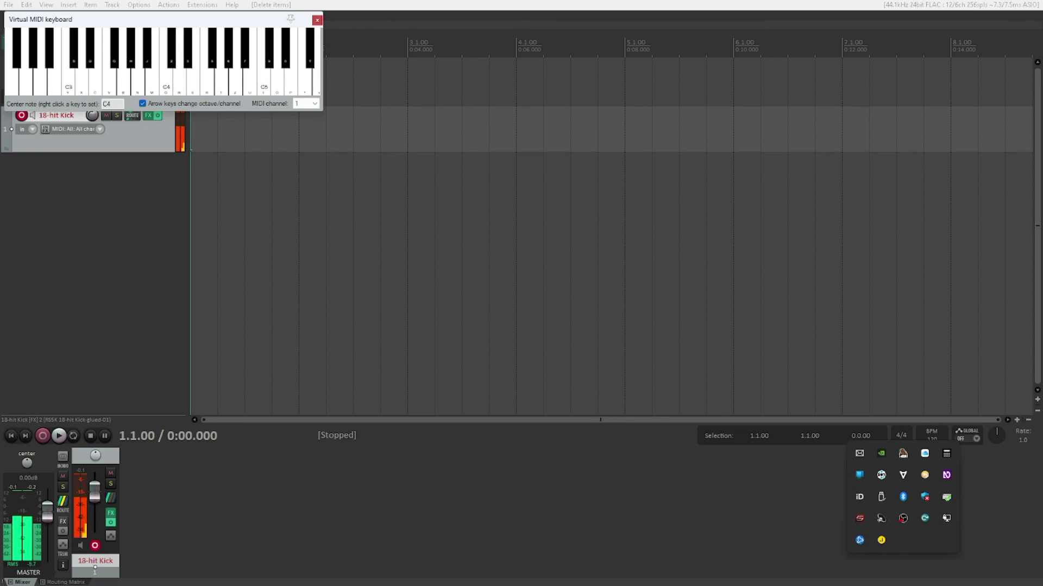
pyautogui.press('2')
pyautogui.press('2')
pyautogui.press('2')
pyautogui.press('2')
pyautogui.press('2')
pyautogui.press('2')
pyautogui.press('2')
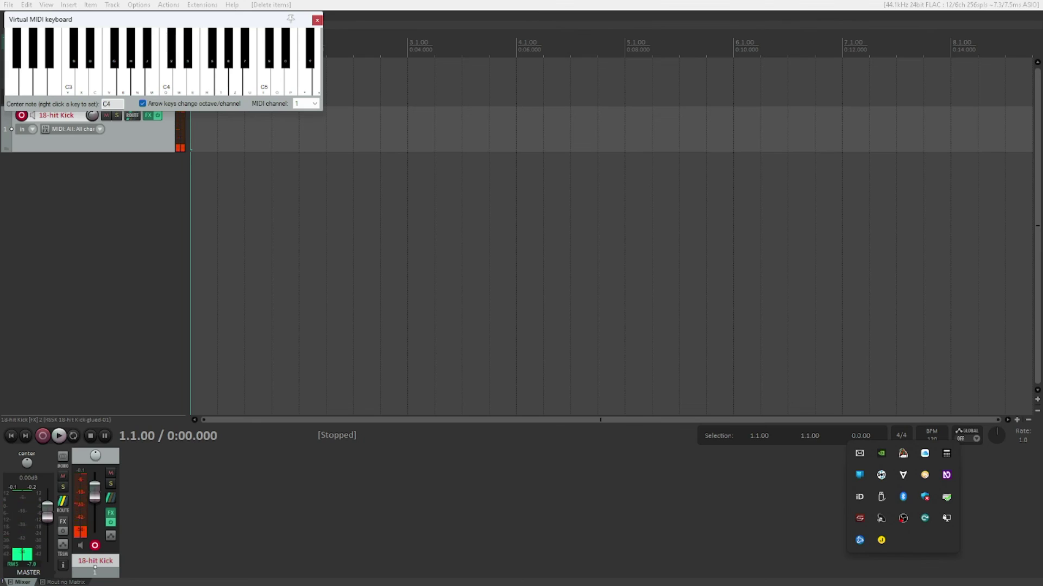
pyautogui.press('2')
pyautogui.press('q')
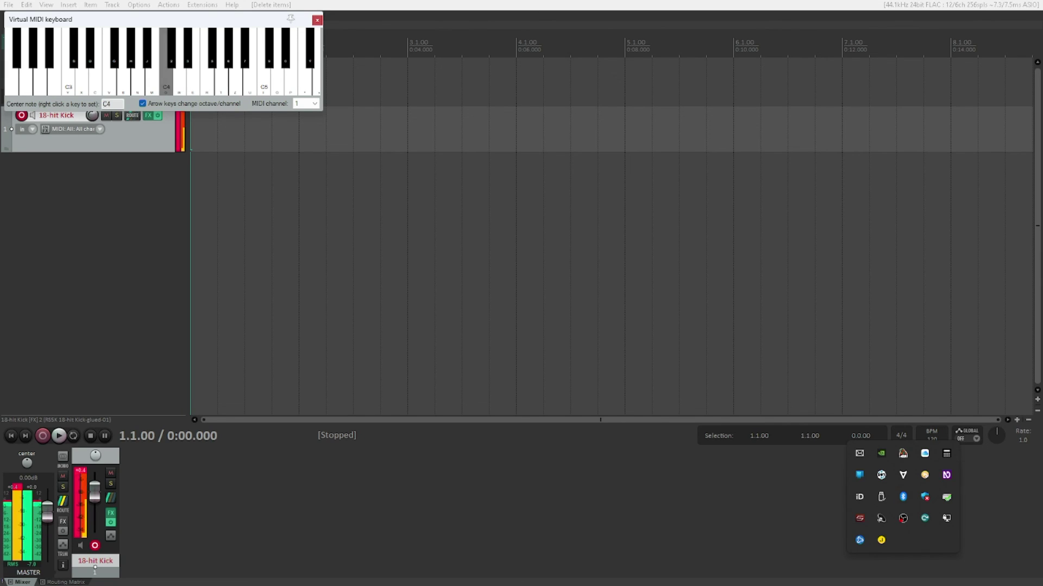
pyautogui.press('2')
pyautogui.press('q')
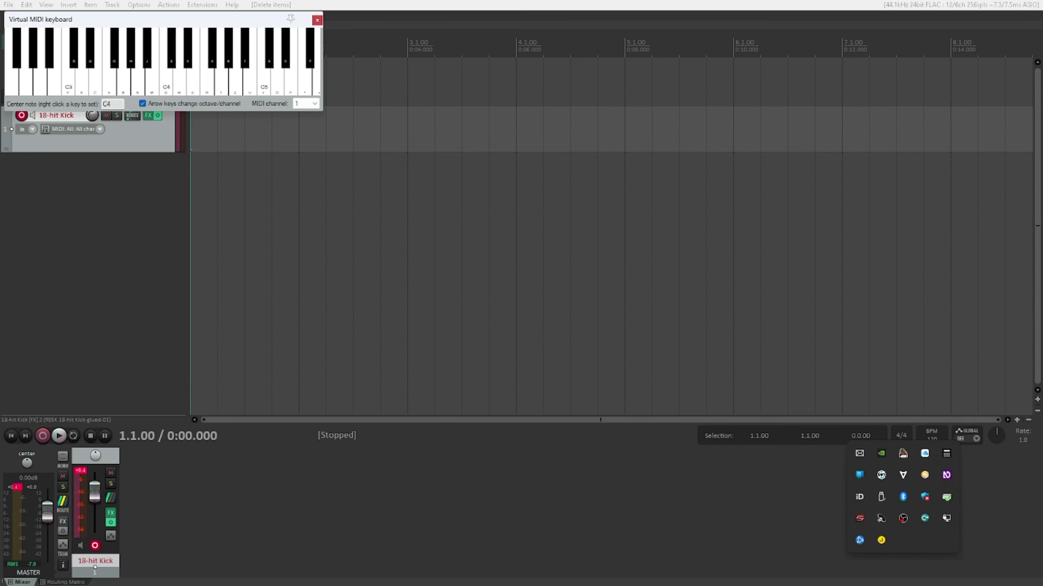
pyautogui.press('2')
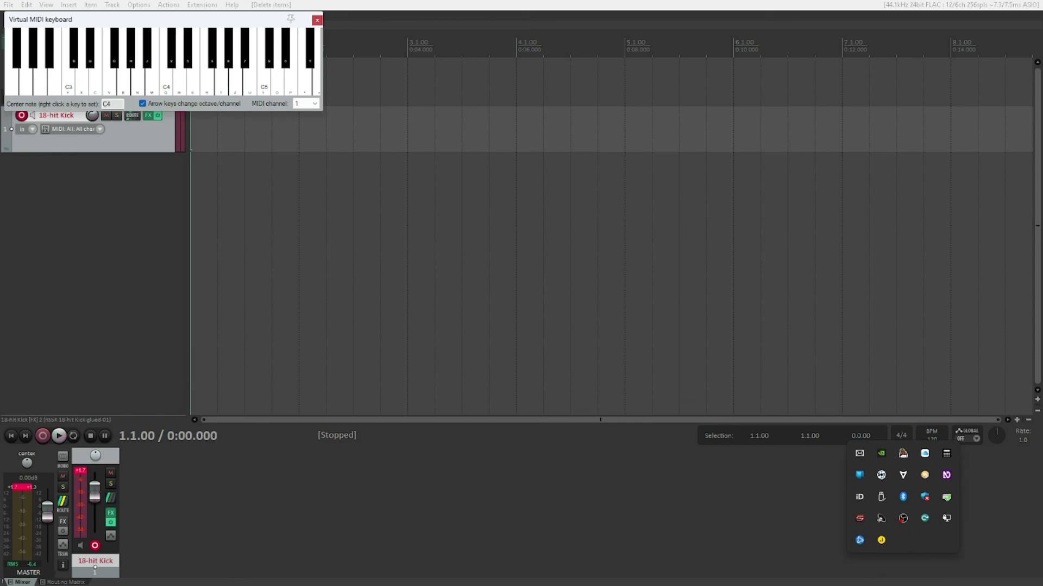
pyautogui.press('2')
pyautogui.press('q')
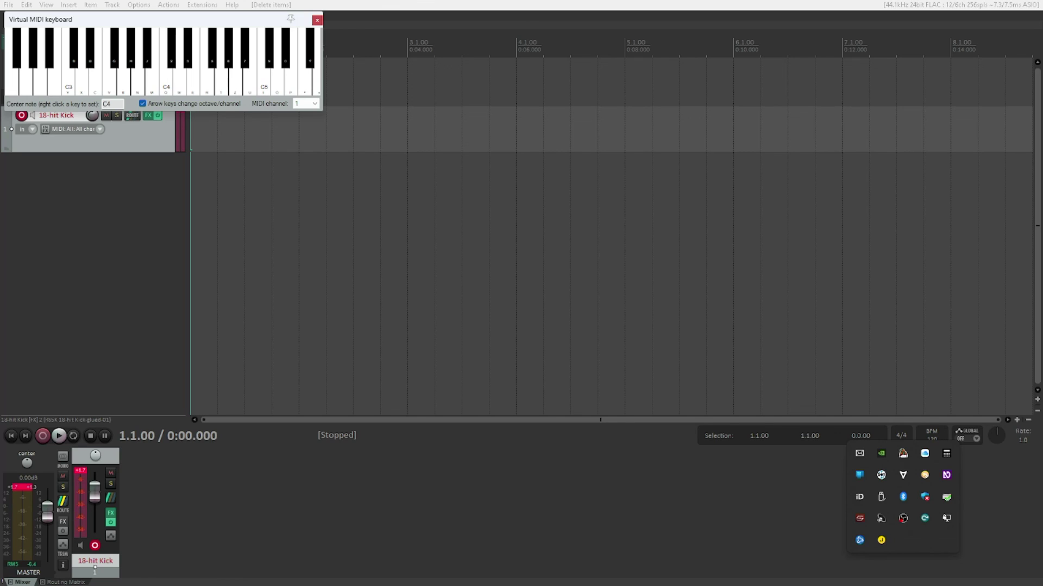